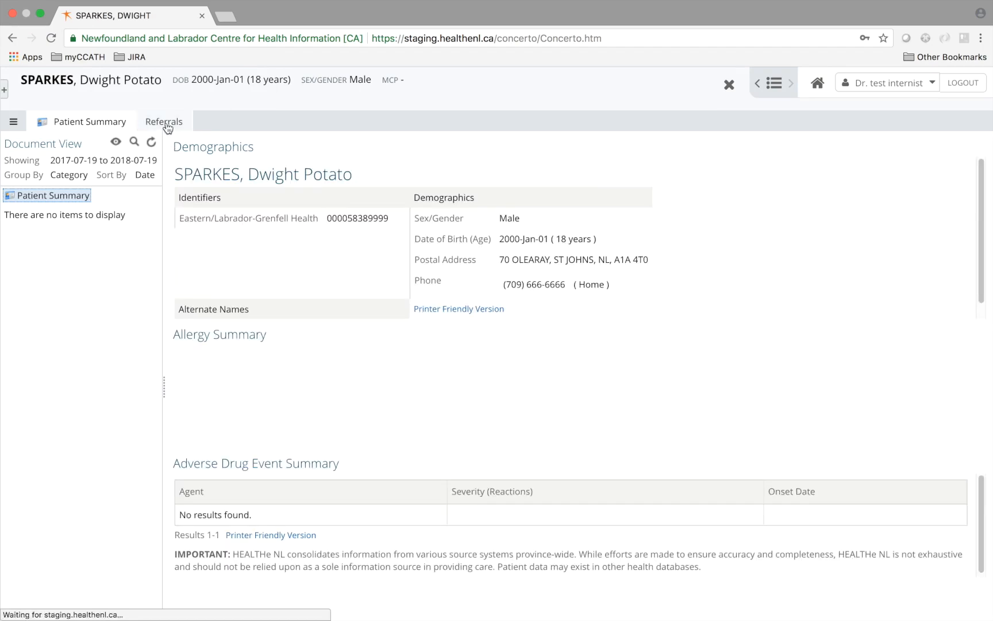
- Show the referrals on the patient's HEALTHe NL summary record
click(167, 123)
click(174, 217)
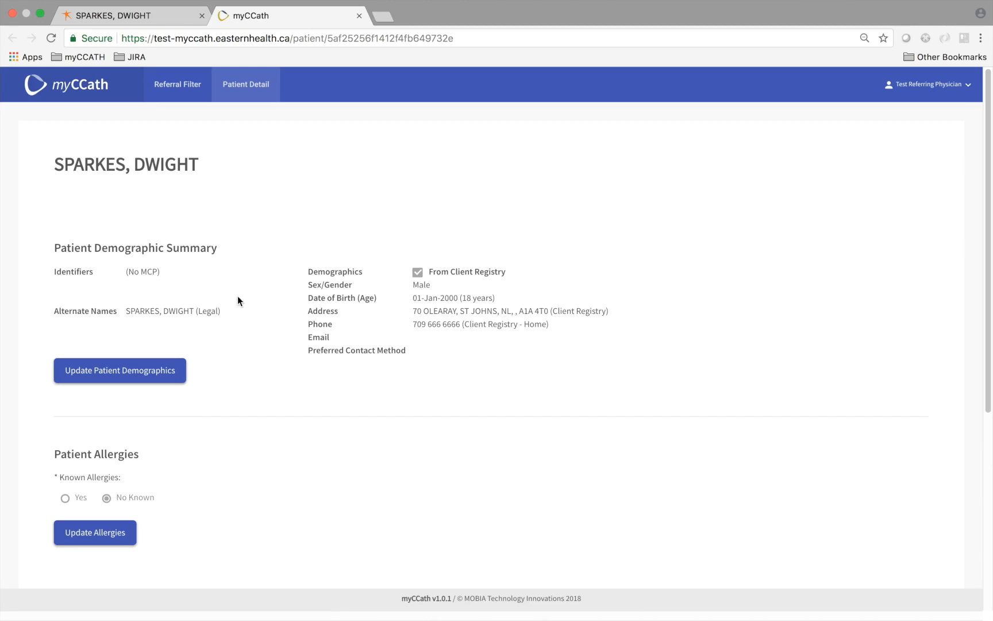
scroll(224, 281, down, 3)
scroll(224, 283, down, 3)
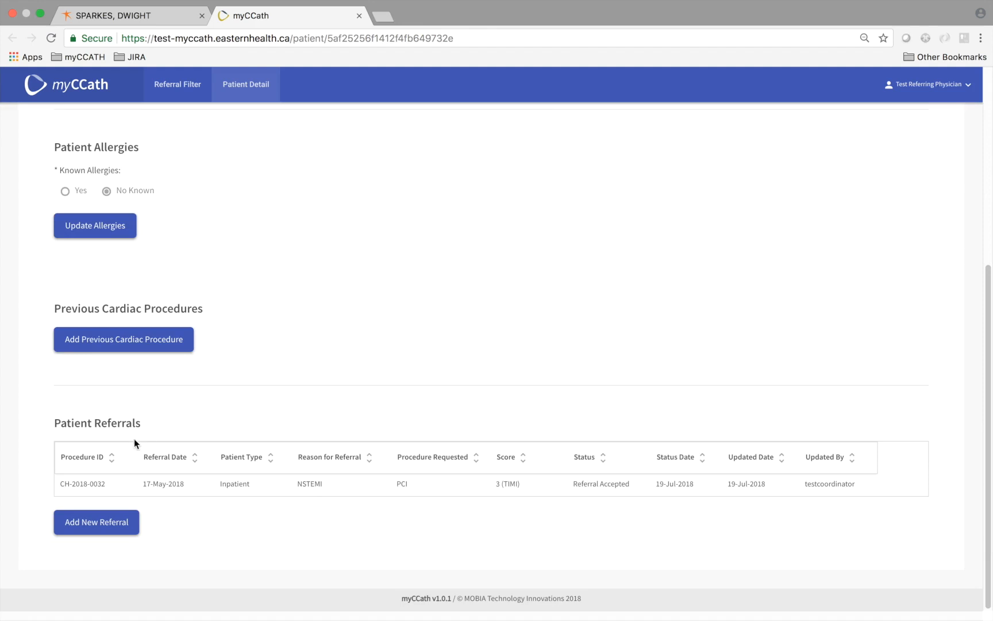
click(93, 485)
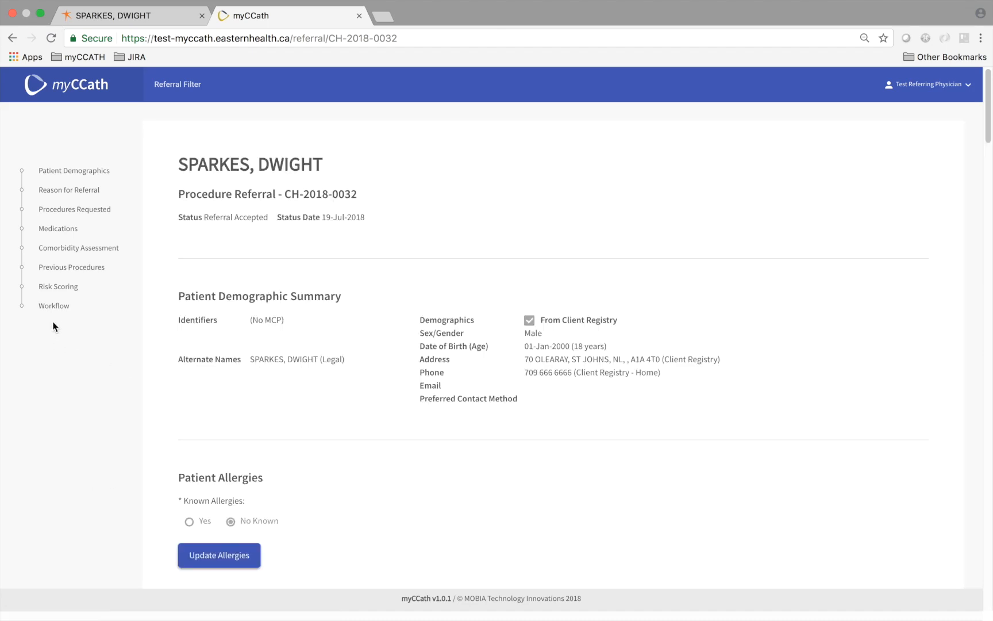
click(54, 305)
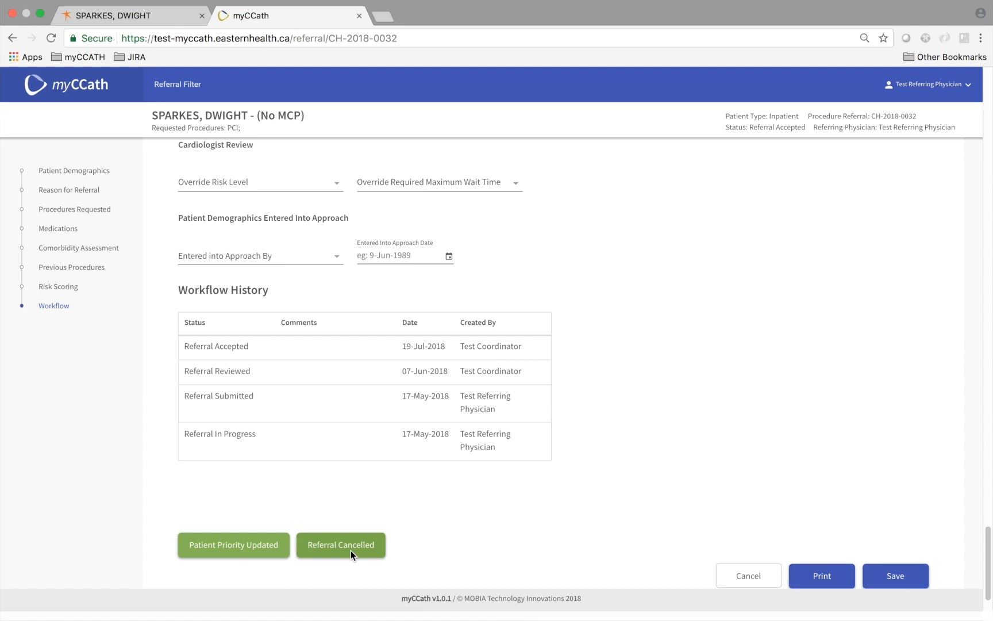
click(335, 548)
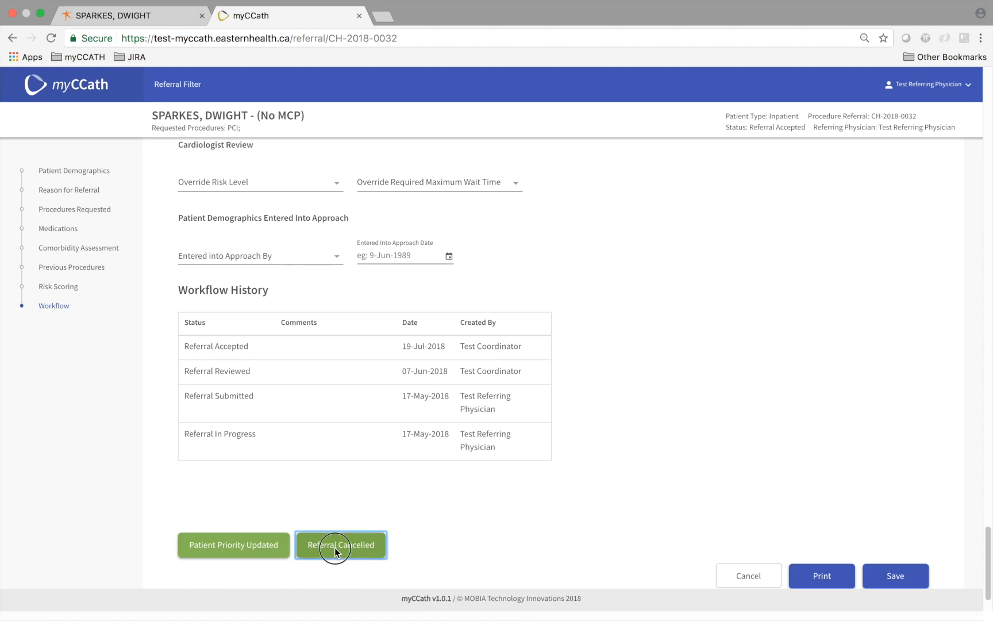
- Confirm cancellation with the comment 'This referral is no longer required for this patient'
click(406, 345)
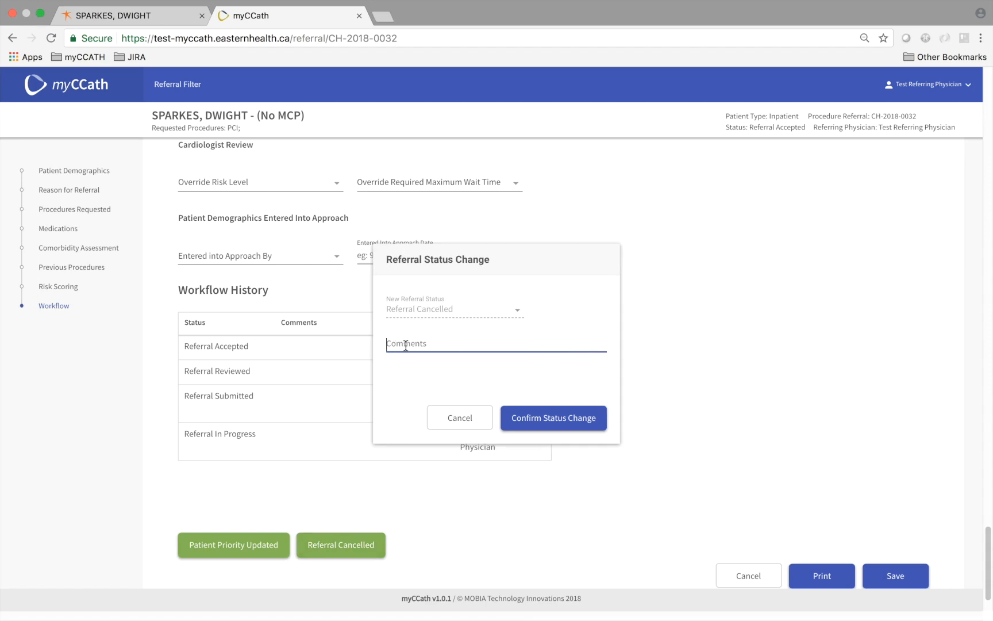
text(This referral is no longer required)
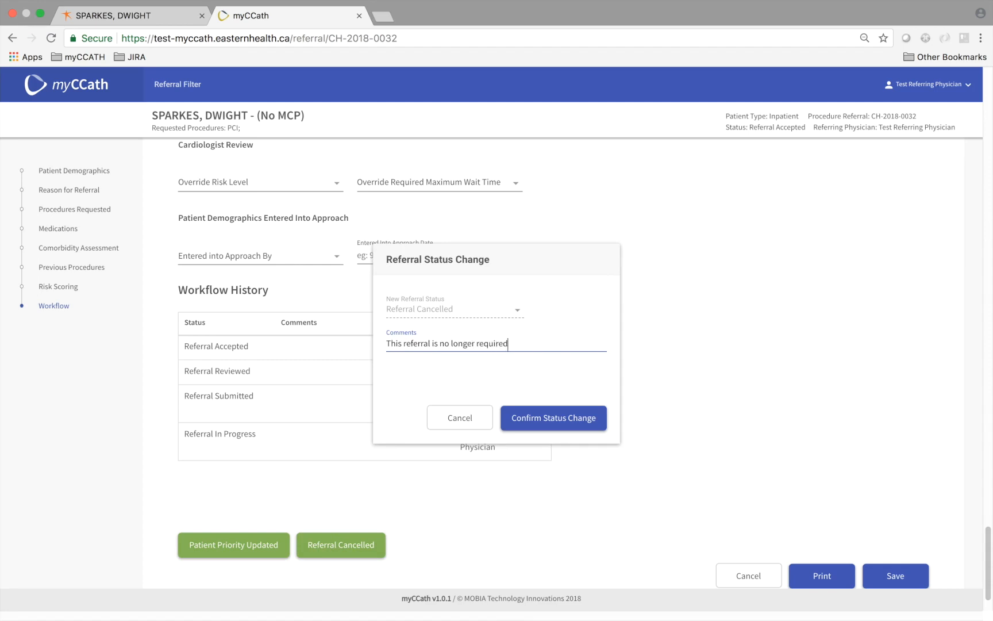
text( for this patient)
click(537, 416)
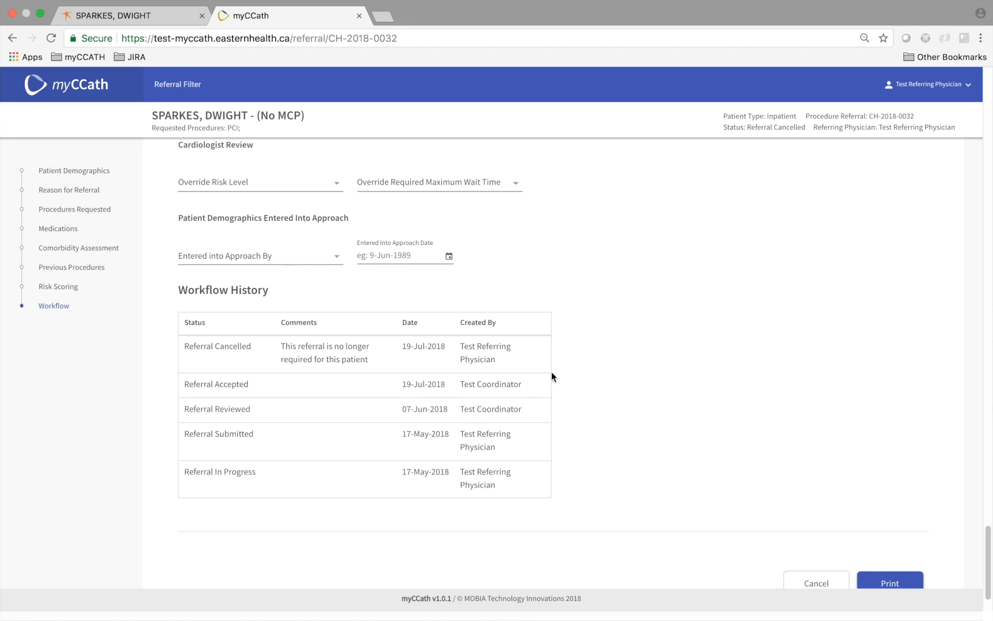
scroll(558, 370, down, 2)
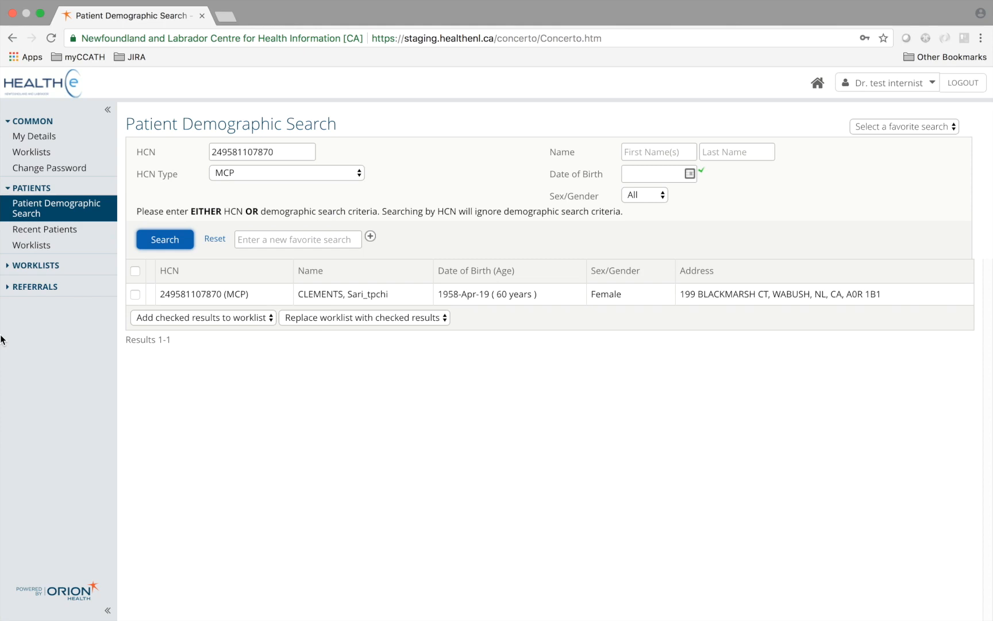
- Open the matching patient from the HCN search results and show their referrals in myCCath
click(217, 300)
click(217, 299)
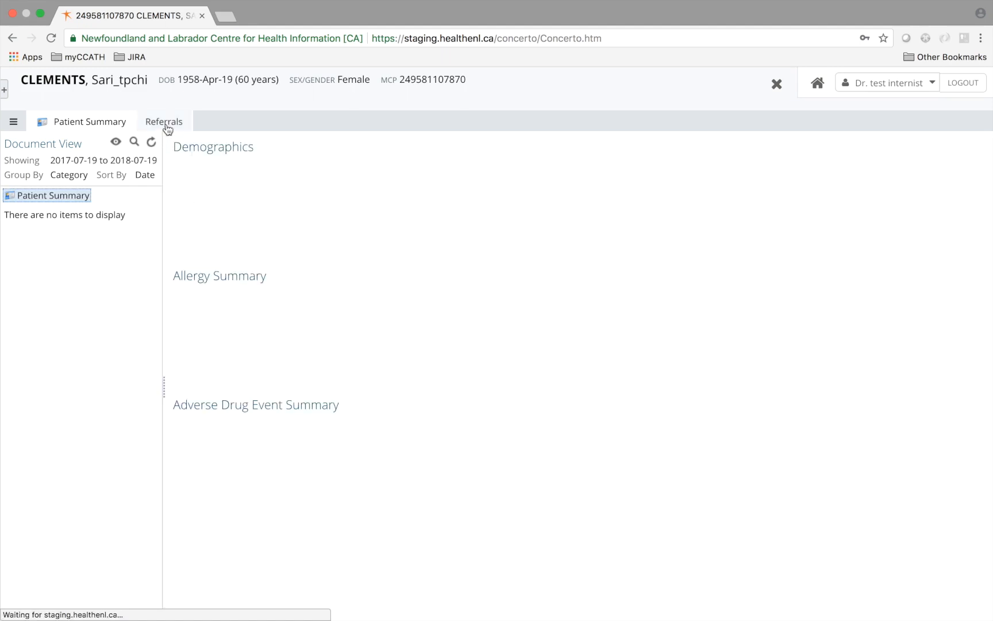
click(164, 121)
click(177, 223)
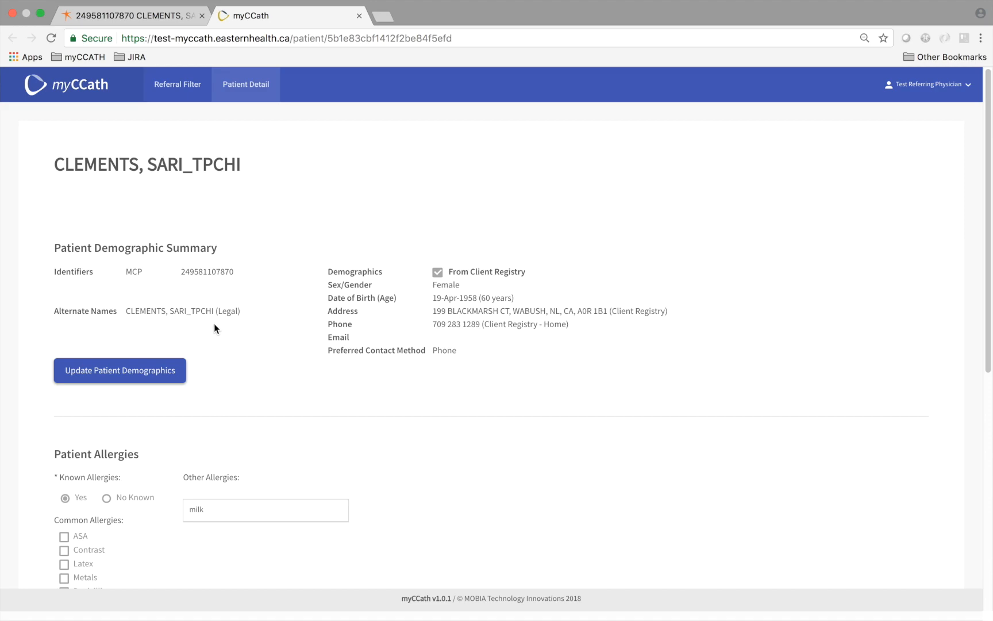
scroll(215, 323, down, 5)
scroll(214, 329, down, 3)
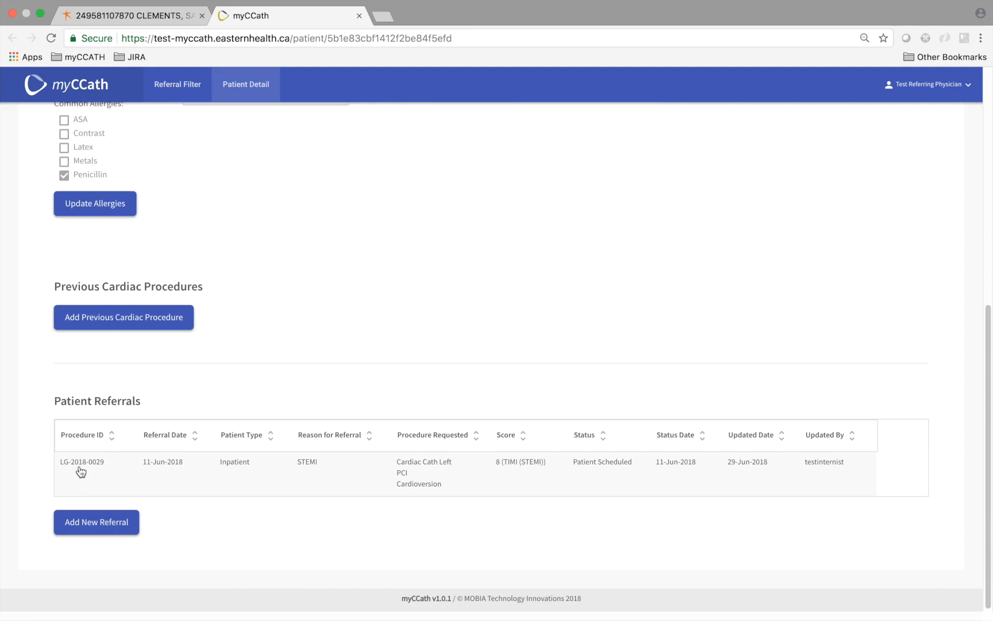
click(81, 467)
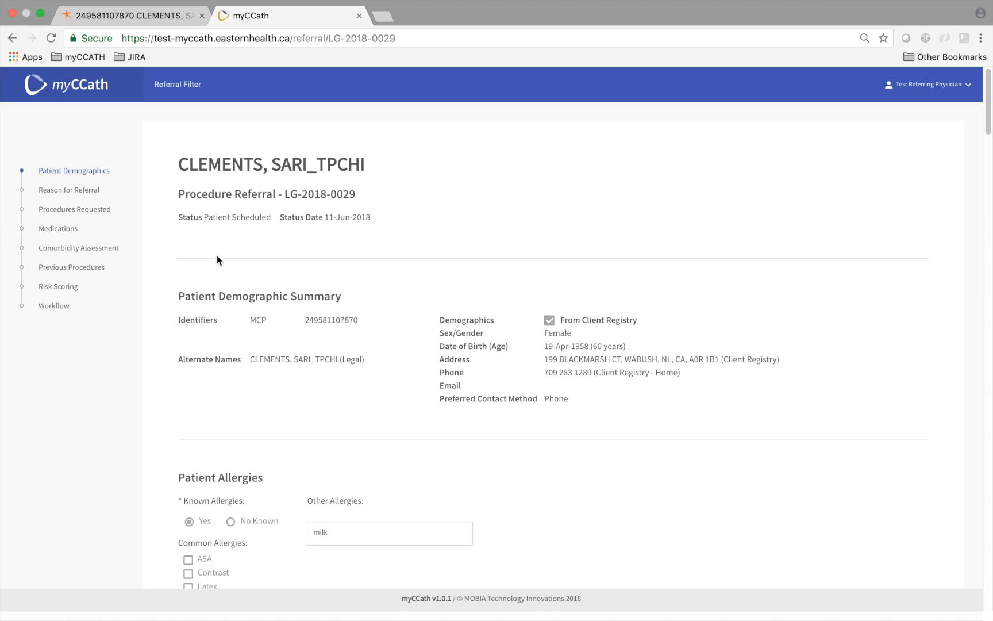
scroll(217, 255, down, 3)
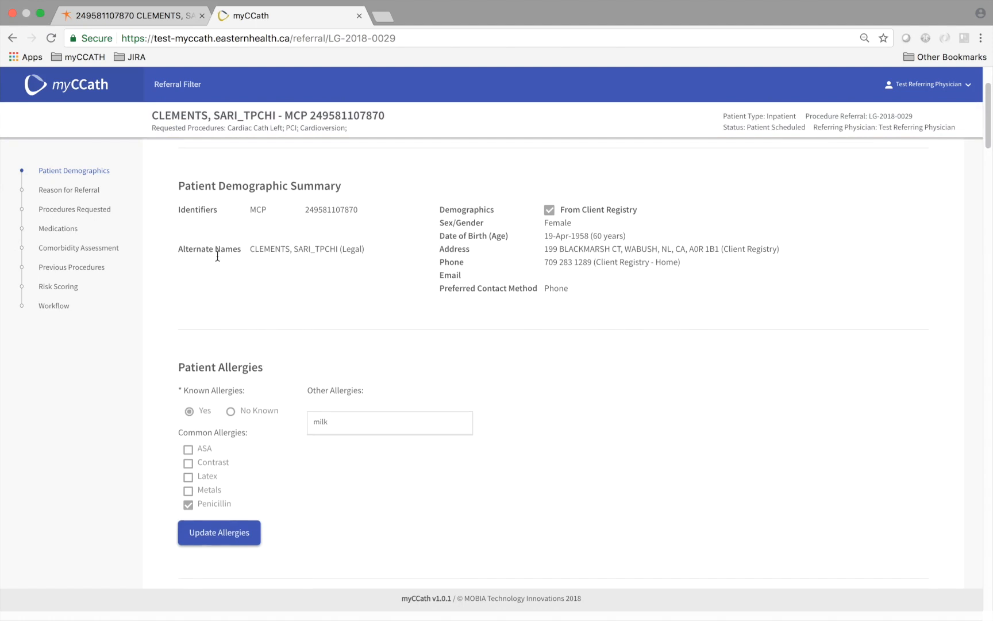
scroll(217, 255, down, 1)
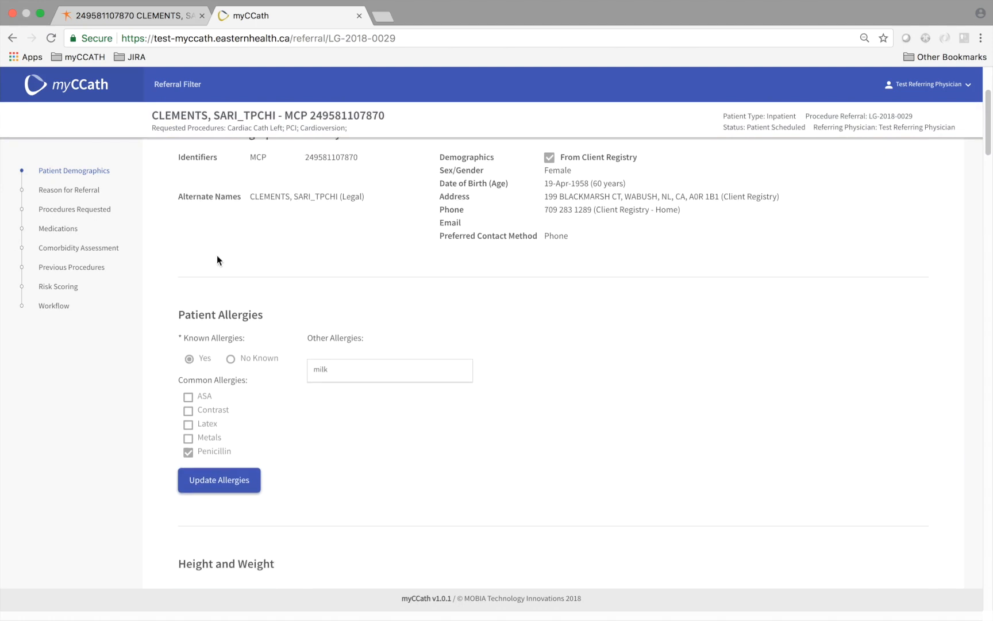
scroll(217, 255, down, 1)
scroll(217, 256, down, 5)
scroll(217, 256, down, 2)
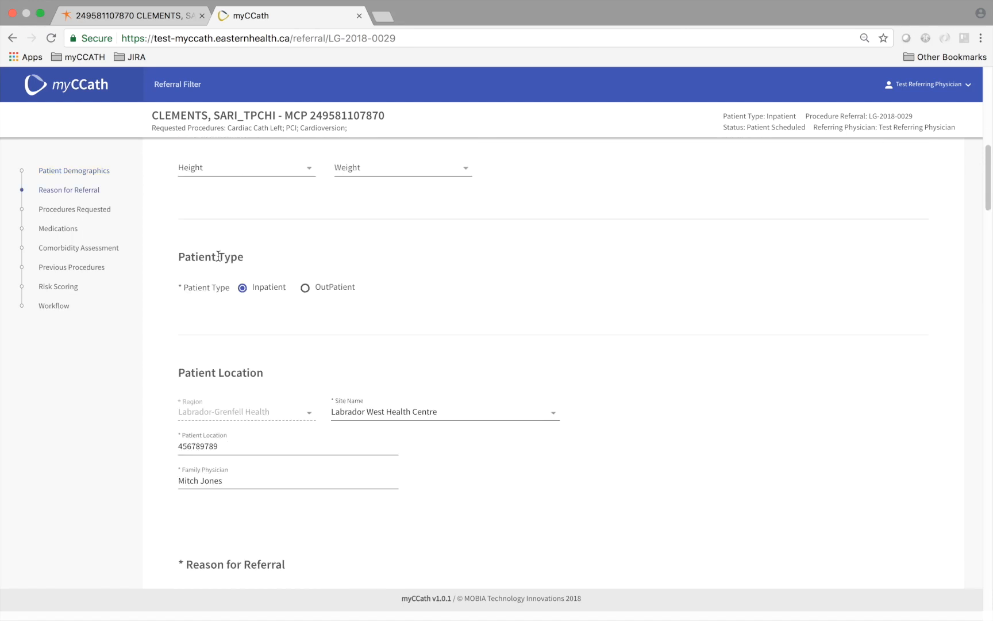
click(58, 286)
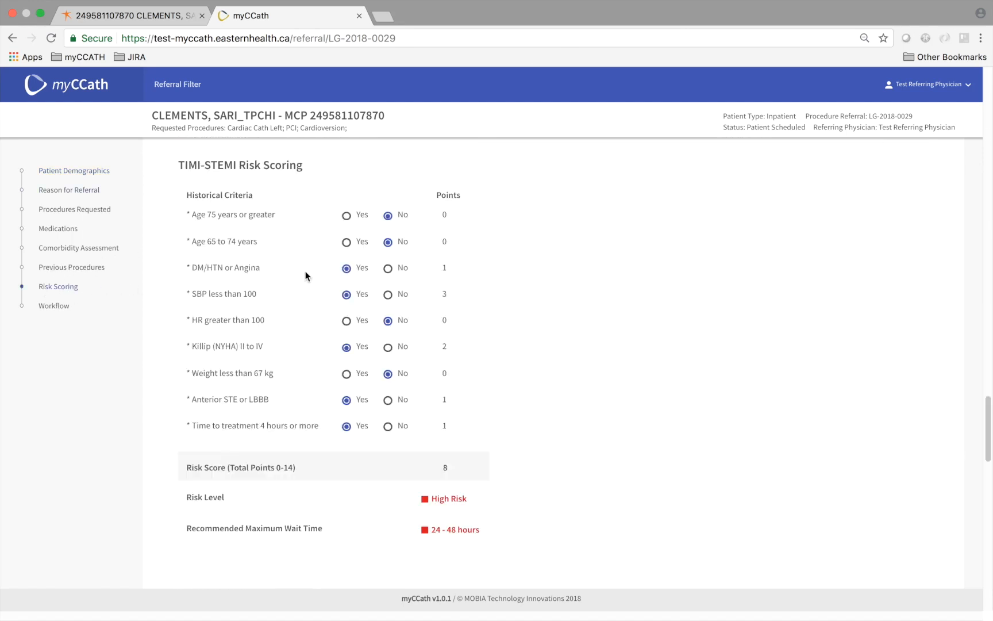
- Mark HR greater than 100 and Weight less than 67 kg as Yes in the risk scoring
click(345, 322)
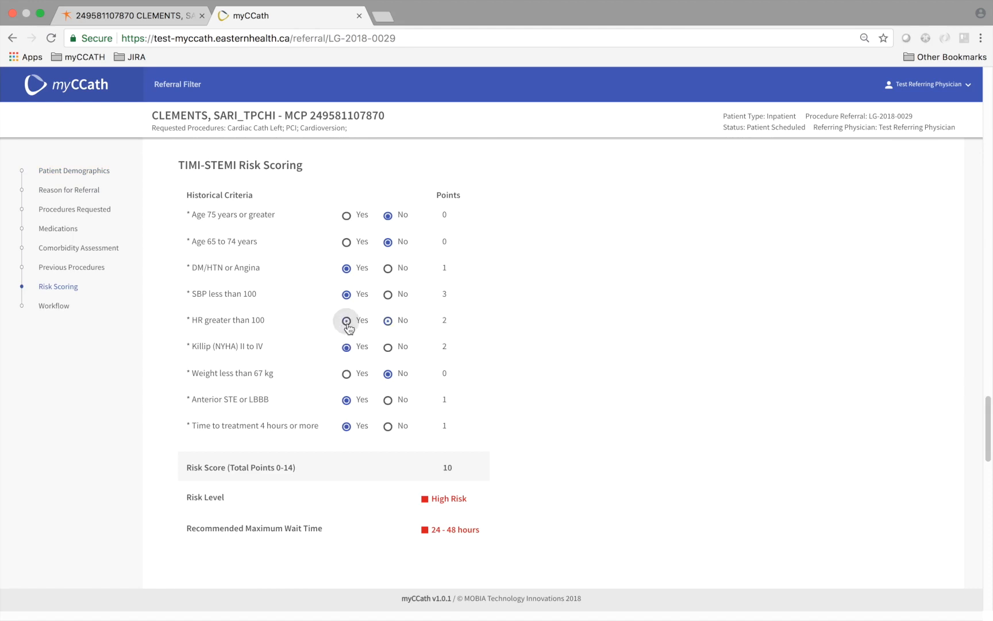
click(347, 374)
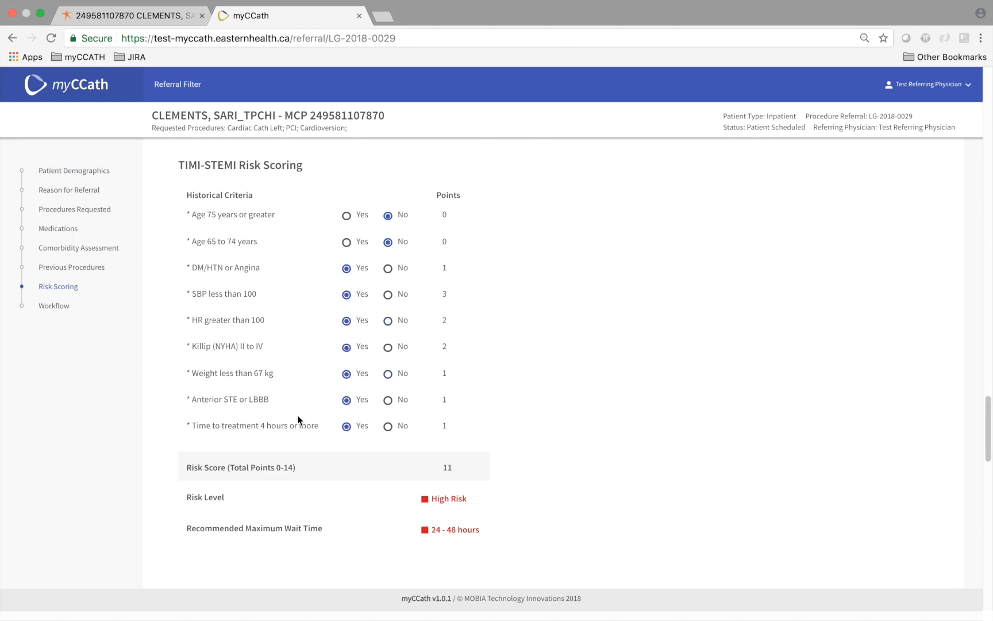
scroll(295, 420, down, 3)
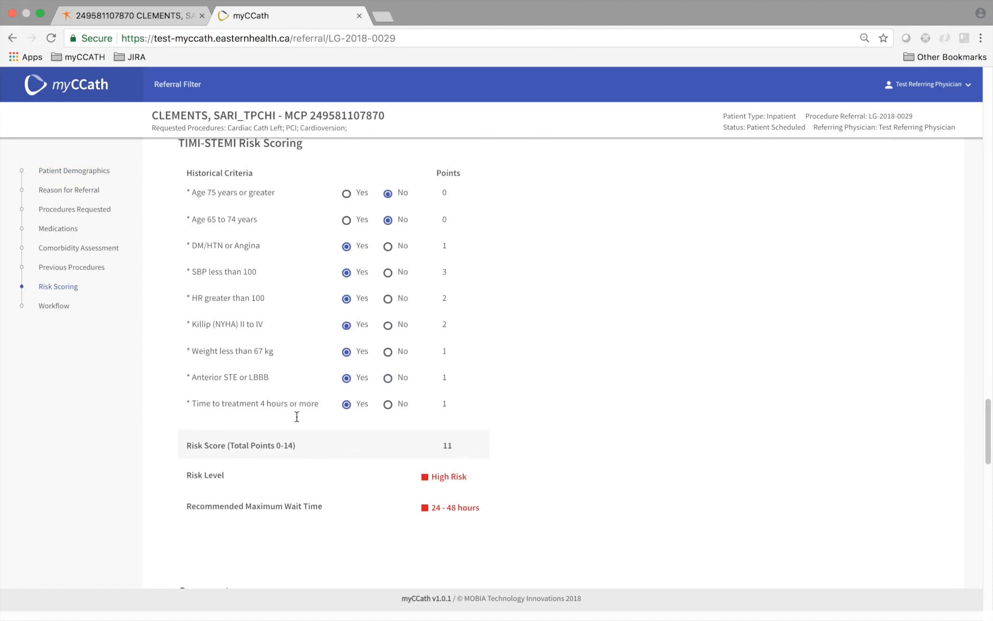
click(77, 247)
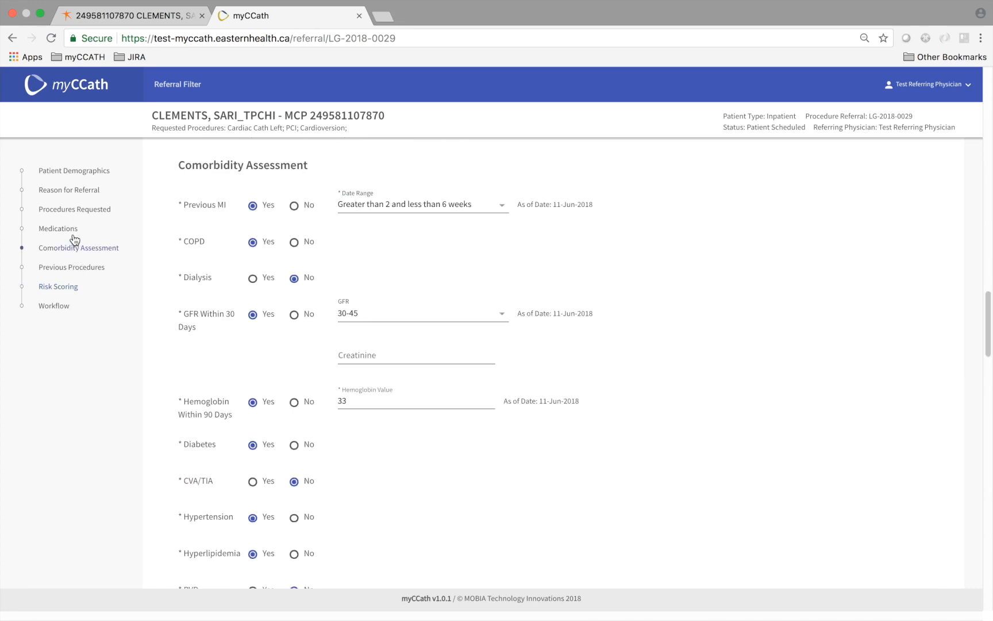
- Record thrombolytics given on 18-Jul-2018 at 10AM in Medications
click(58, 230)
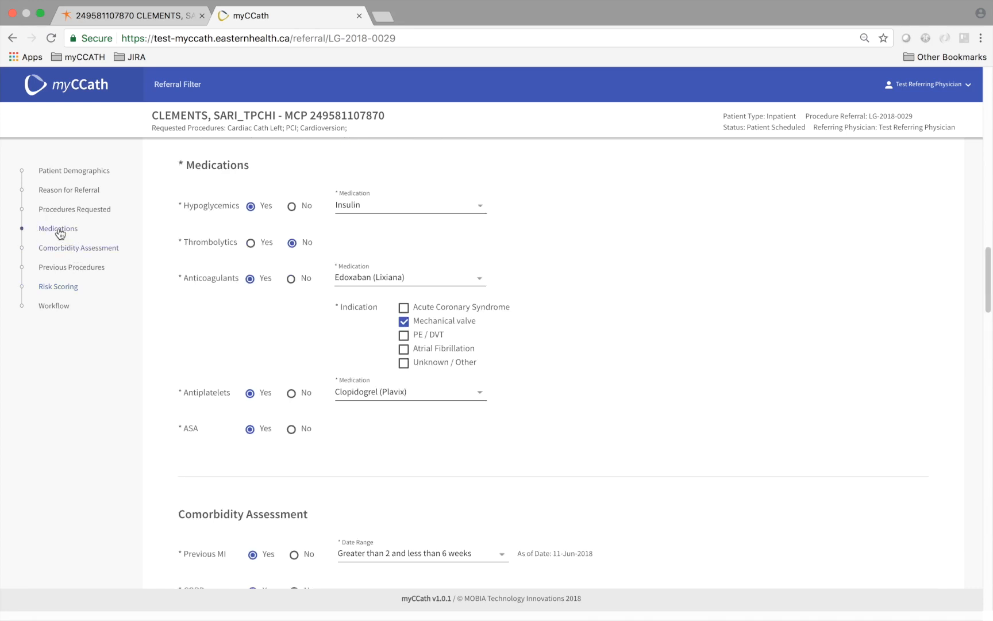
click(251, 244)
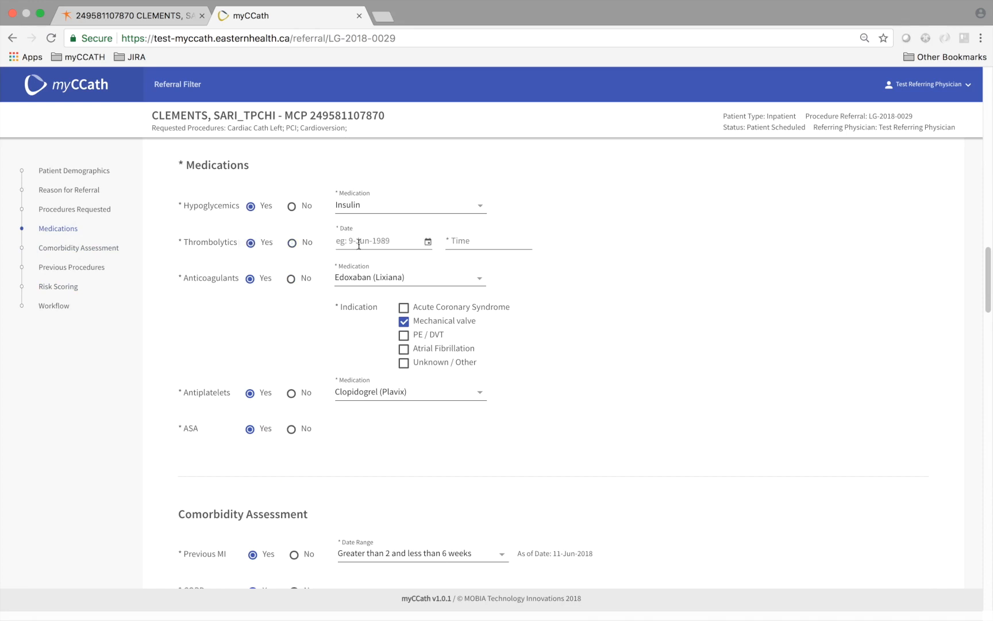
click(427, 242)
click(438, 353)
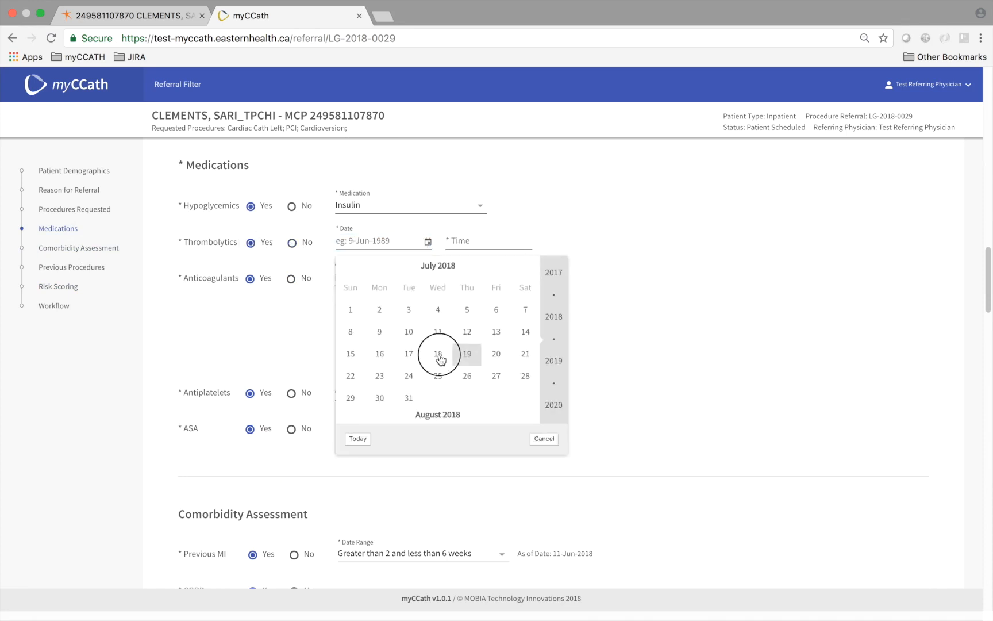
click(462, 240)
text(10AM)
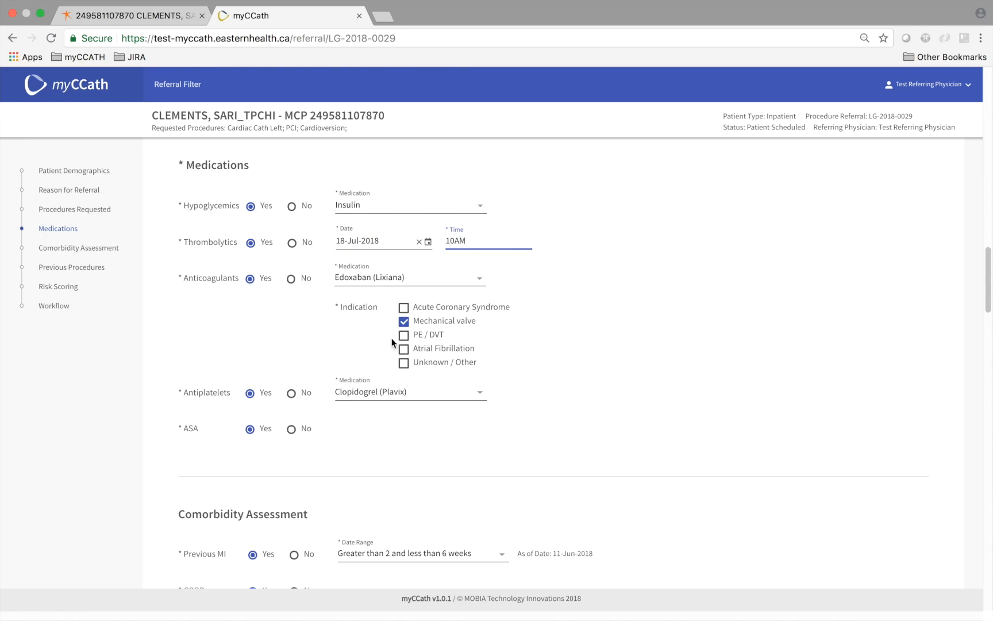
- Add Acute Coronary Syndrome and PE / DVT indications, then begin a Patient Priority Updated change
click(404, 308)
click(404, 335)
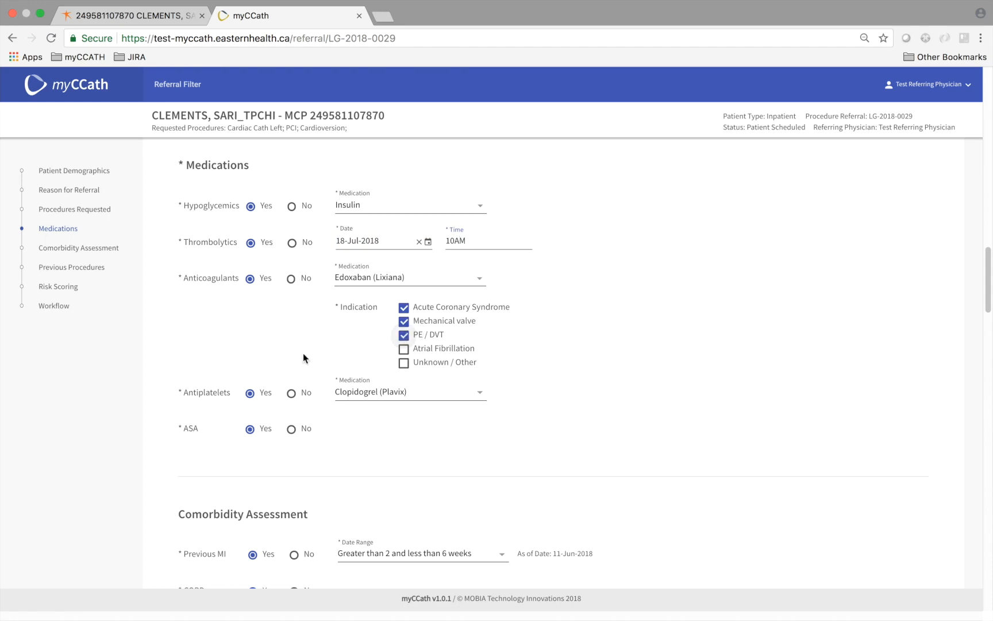
scroll(189, 376, down, 20)
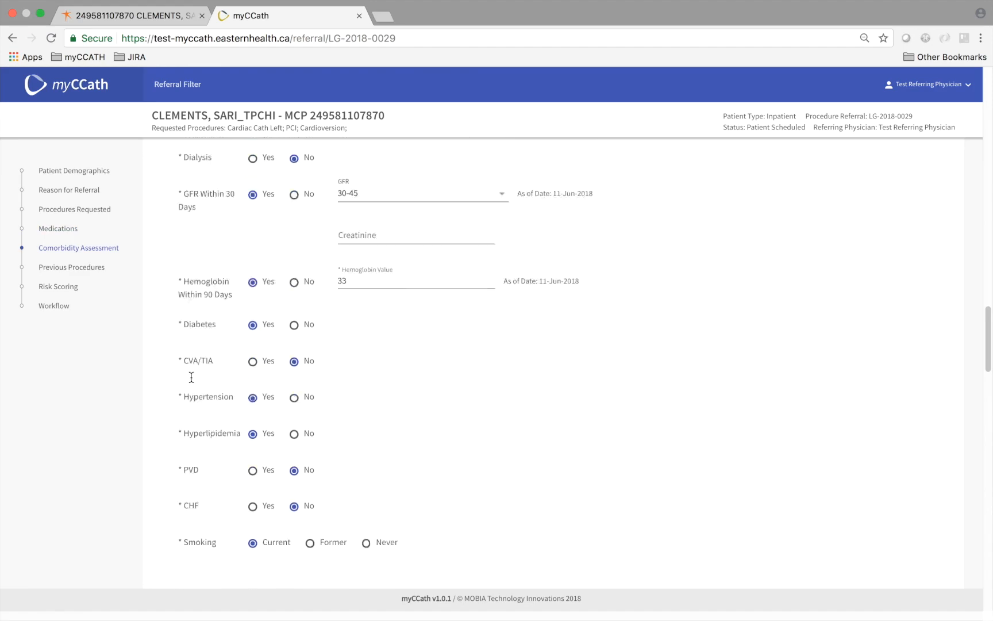
scroll(191, 377, down, 10)
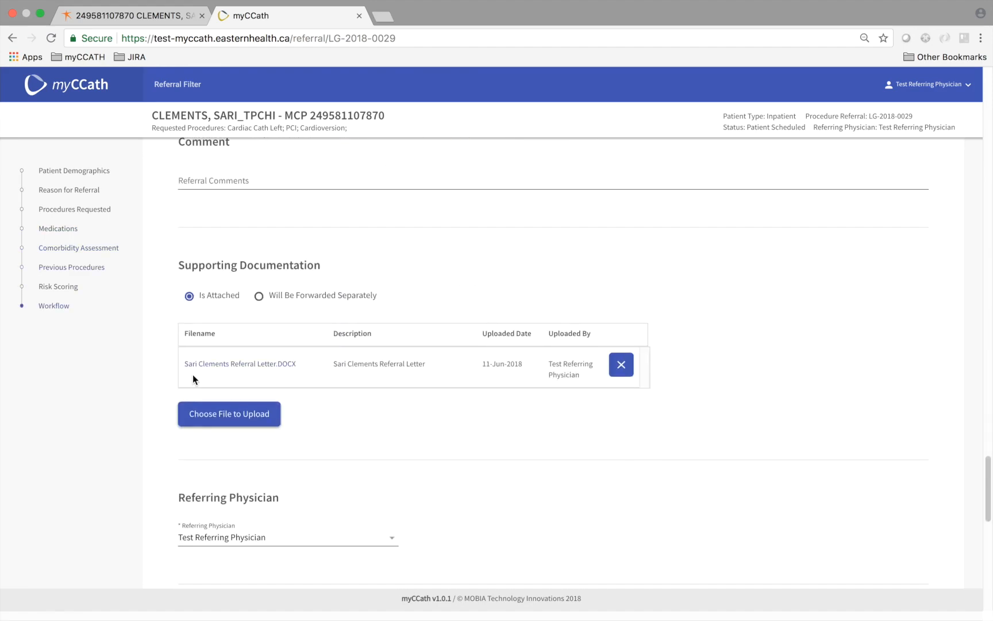
scroll(172, 428, down, 5)
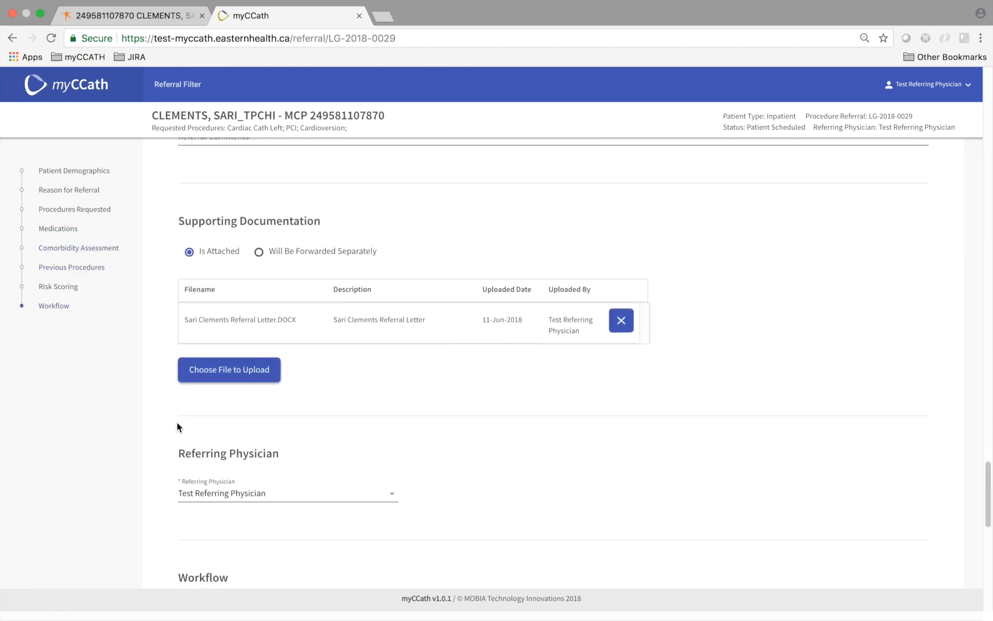
scroll(177, 426, down, 12)
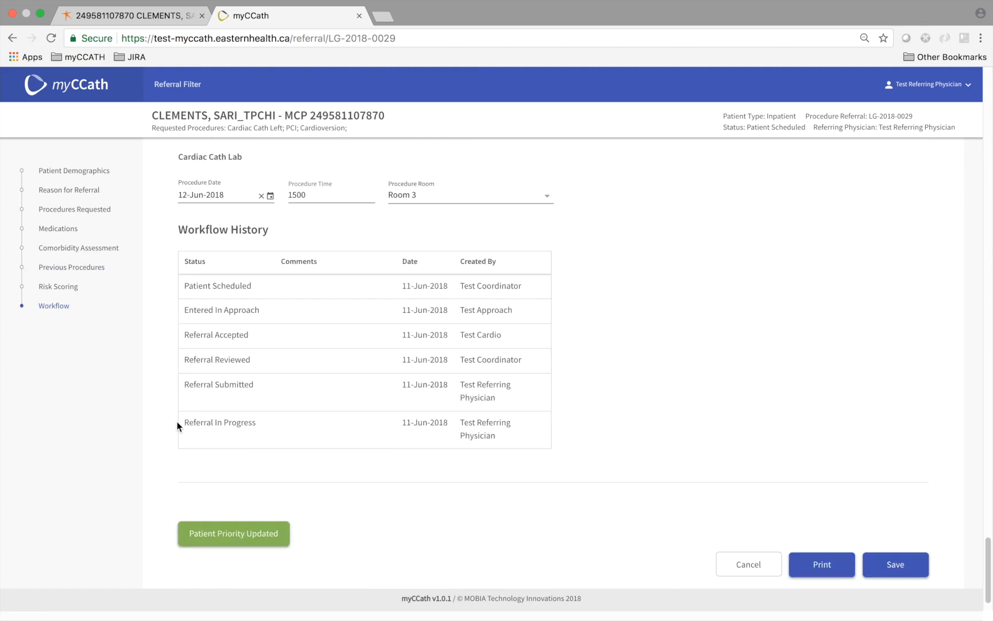
scroll(179, 426, down, 1)
click(210, 501)
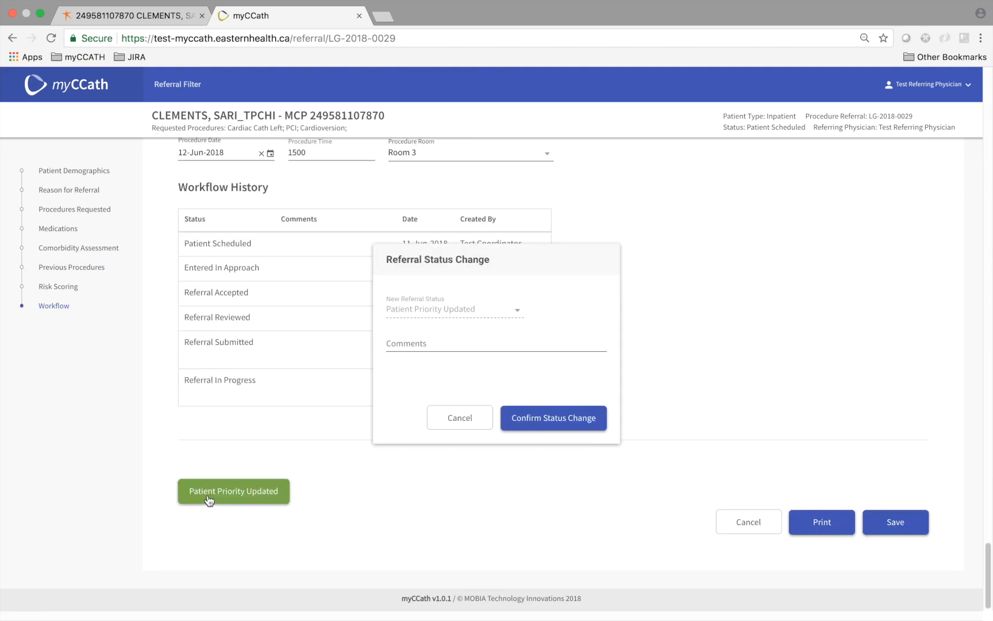
- Confirm Patient Priority Updated with comment 'Patient's condition has worsened, please review referral again'
click(416, 343)
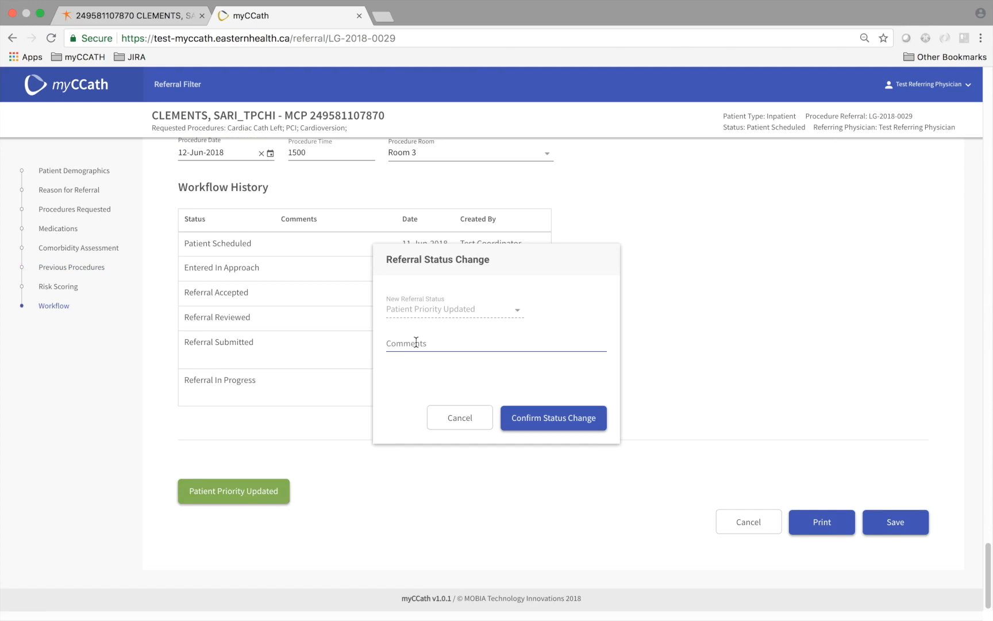
text(Pait)
text(ients)
text('s condi)
text(tion has worse)
text(ned )
text(, please)
text(revi)
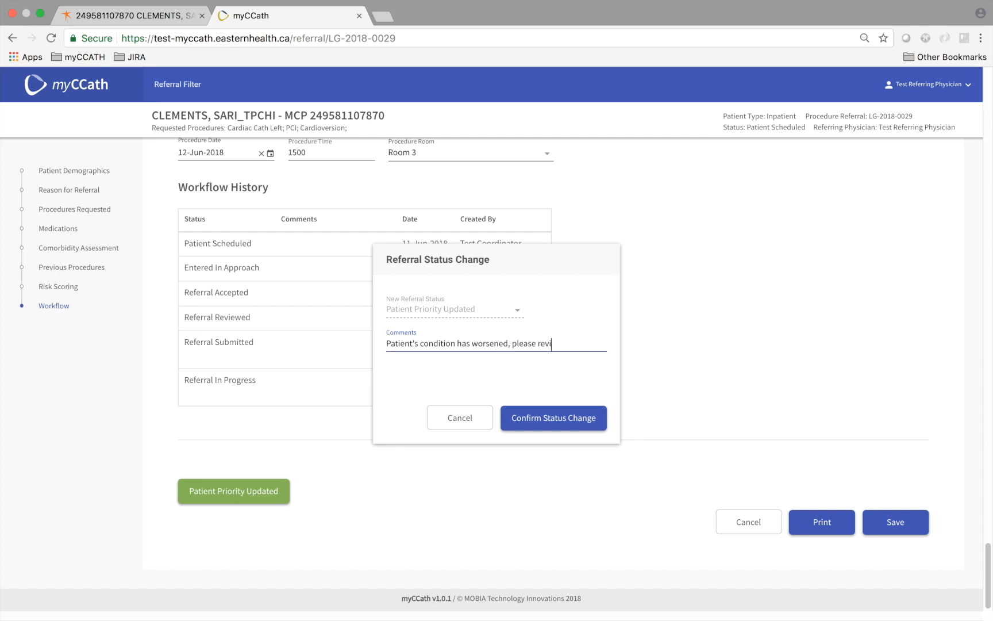
text(ew referral again)
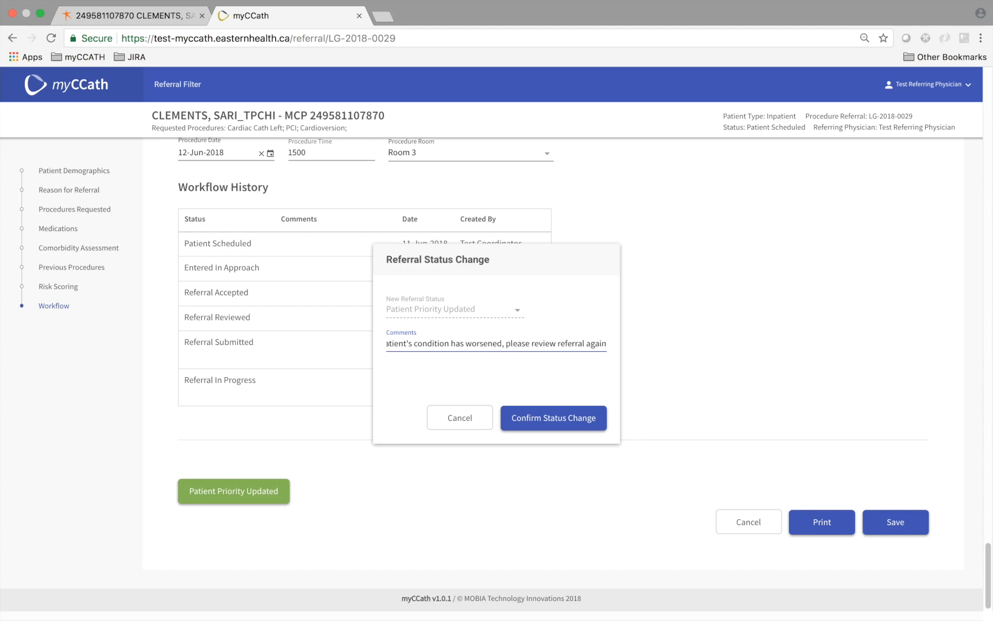
click(528, 417)
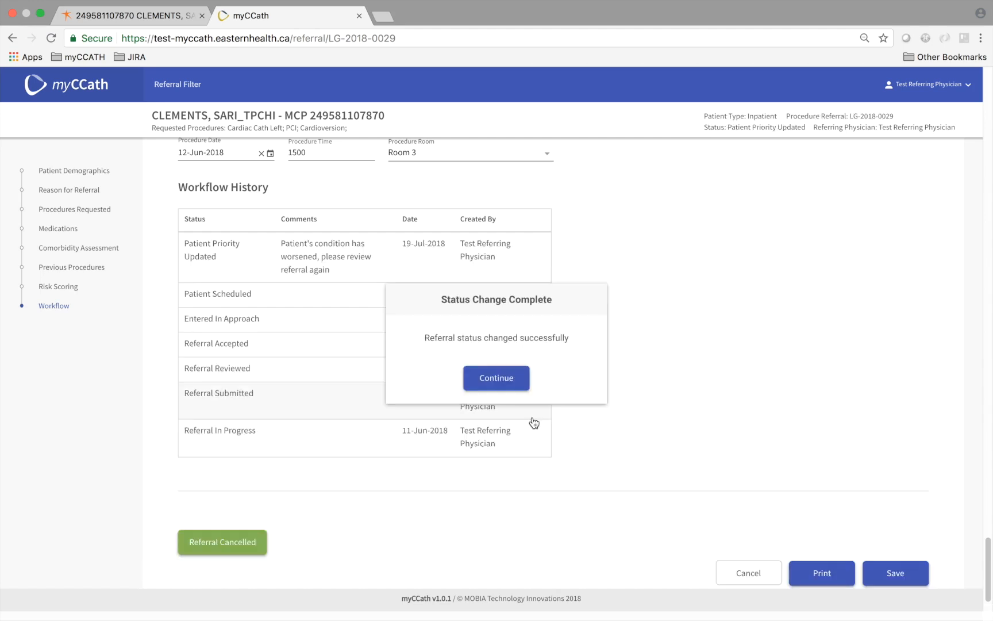
click(493, 379)
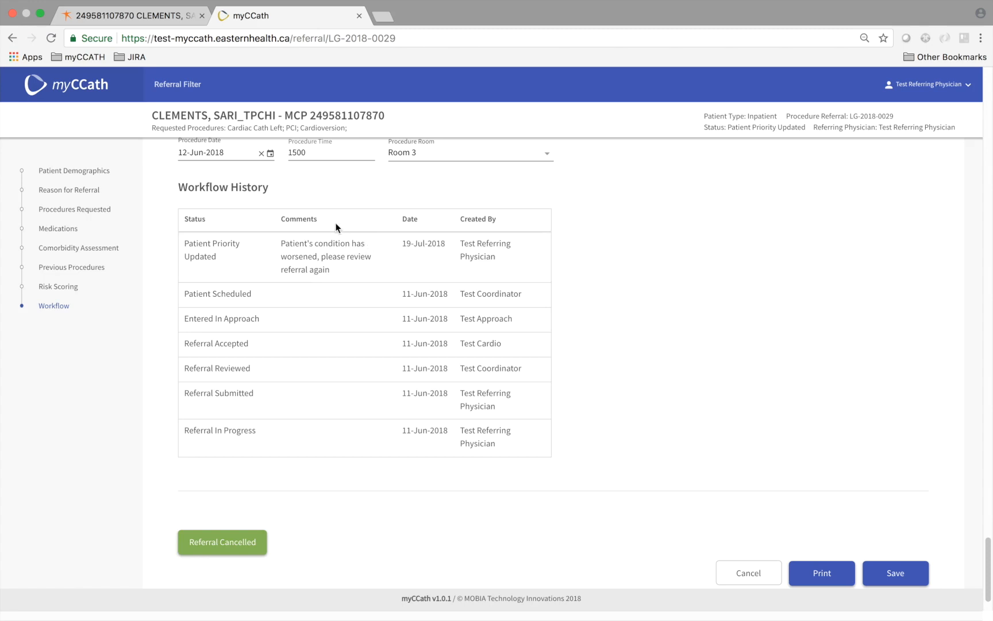